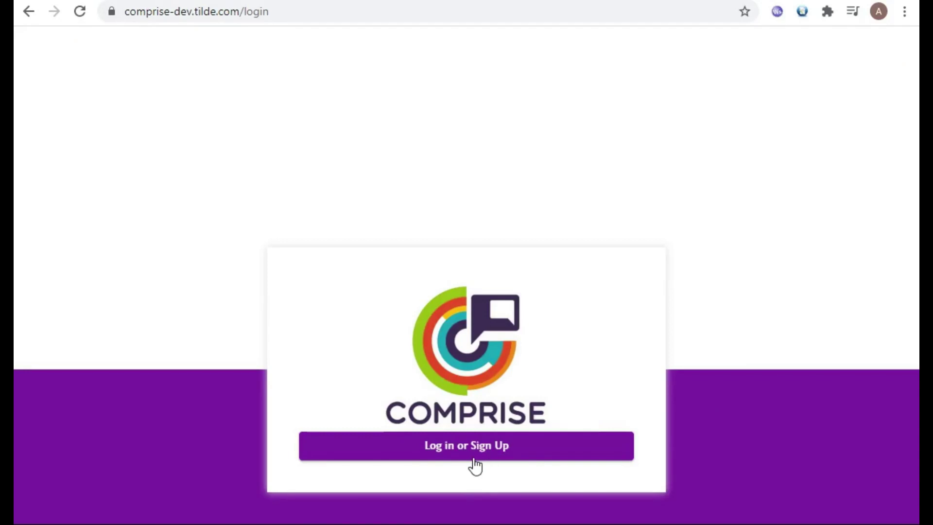
Log in to the COMPRISE platform with the existing account's e-mail address and password
left_click(470, 455)
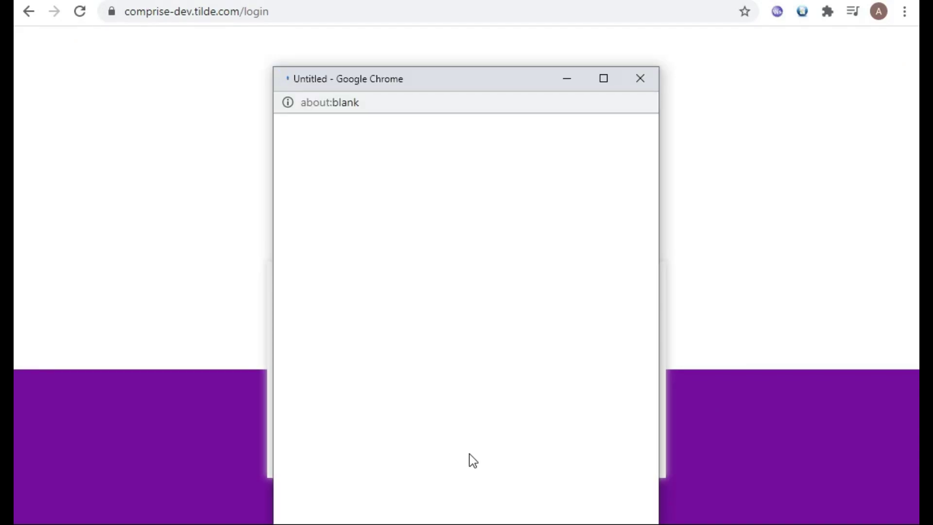
left_click(446, 261)
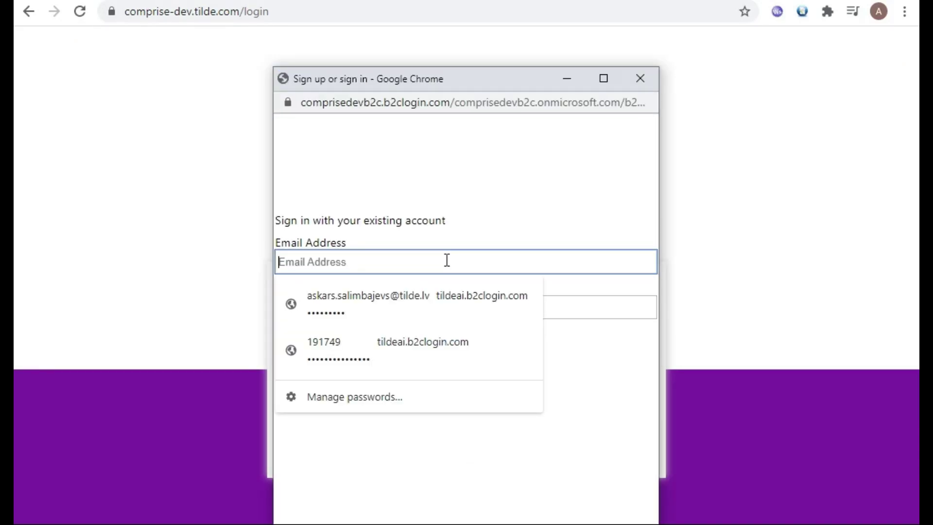
left_click(422, 302)
left_click(302, 308)
key("ctrl+a")
key("BackSpace")
type("••••••••")
key("Return")
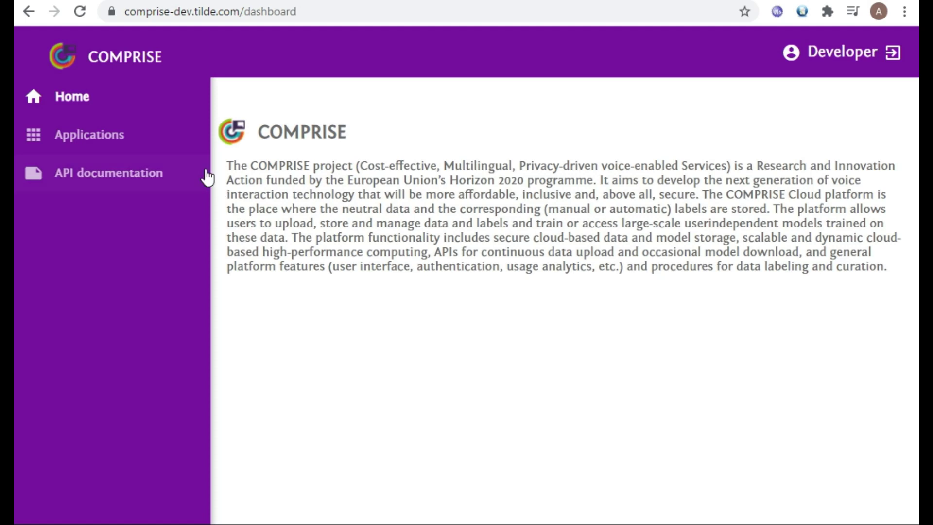
Start adding an application named HowToApp with English (en) as its language
left_click(118, 136)
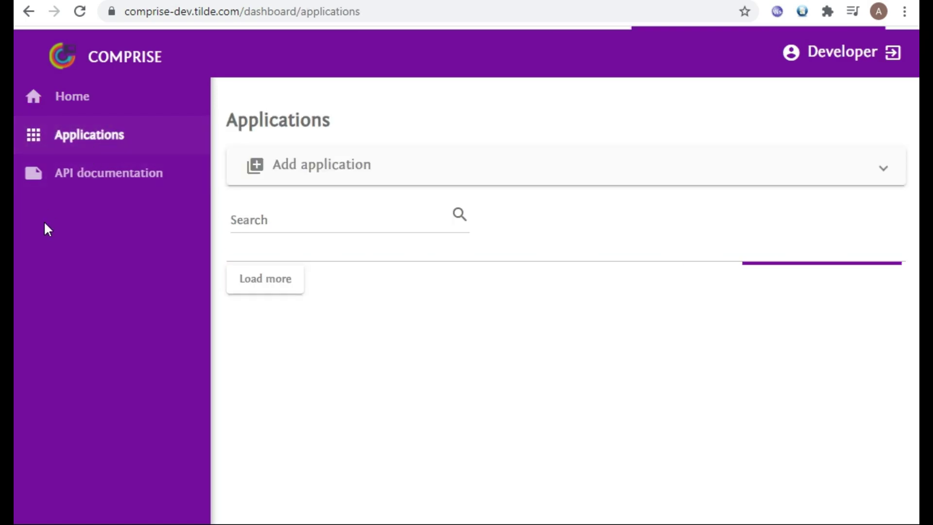
left_click(518, 175)
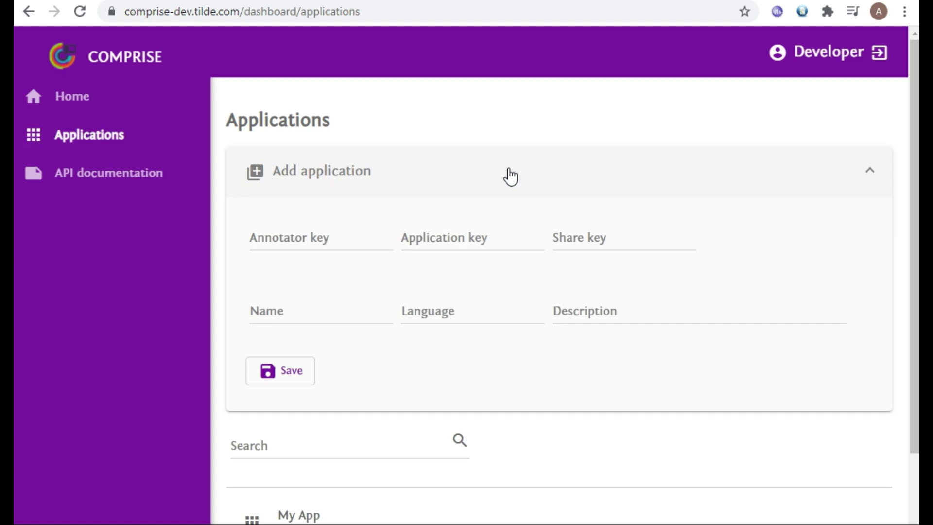
left_click(280, 308)
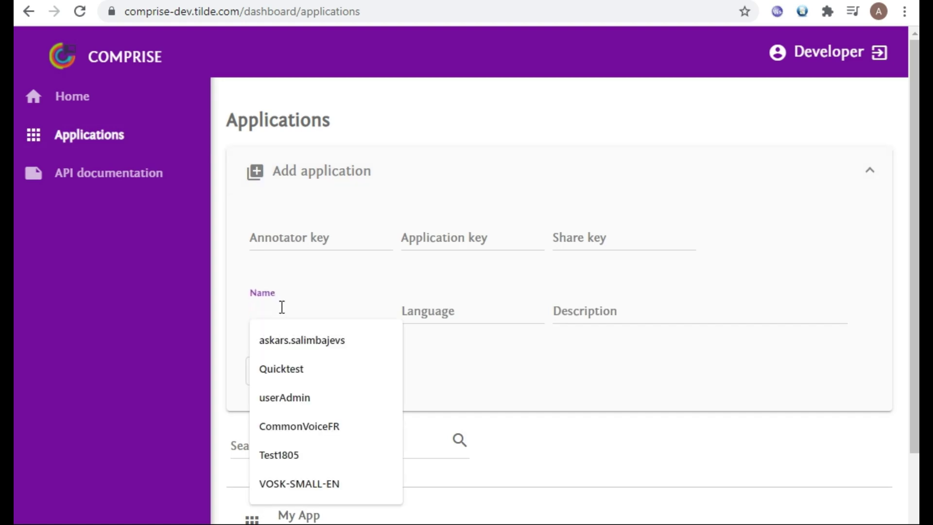
type("HowToApp")
key("Tab")
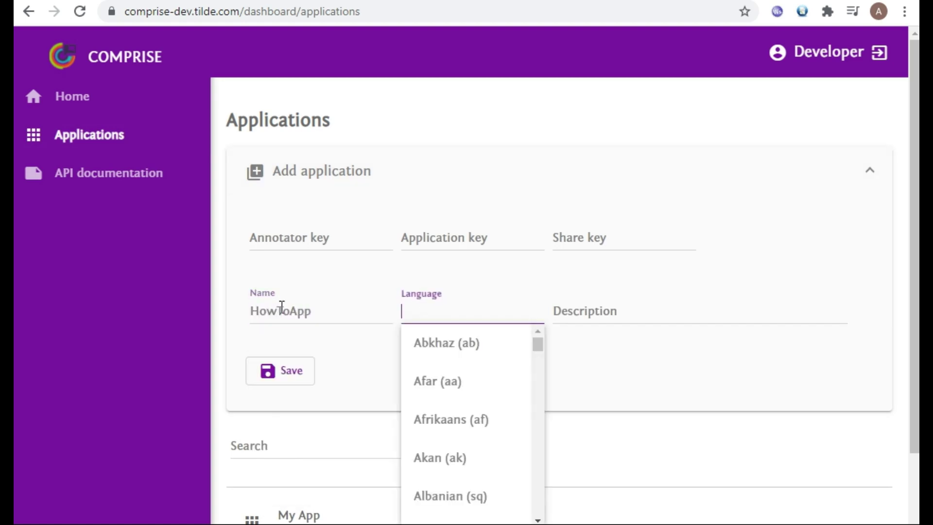
type("eng")
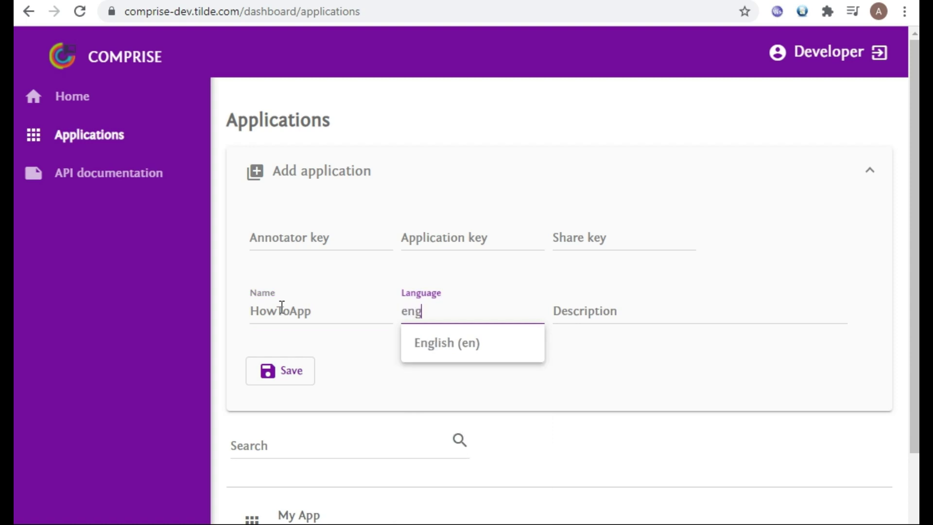
left_click(460, 356)
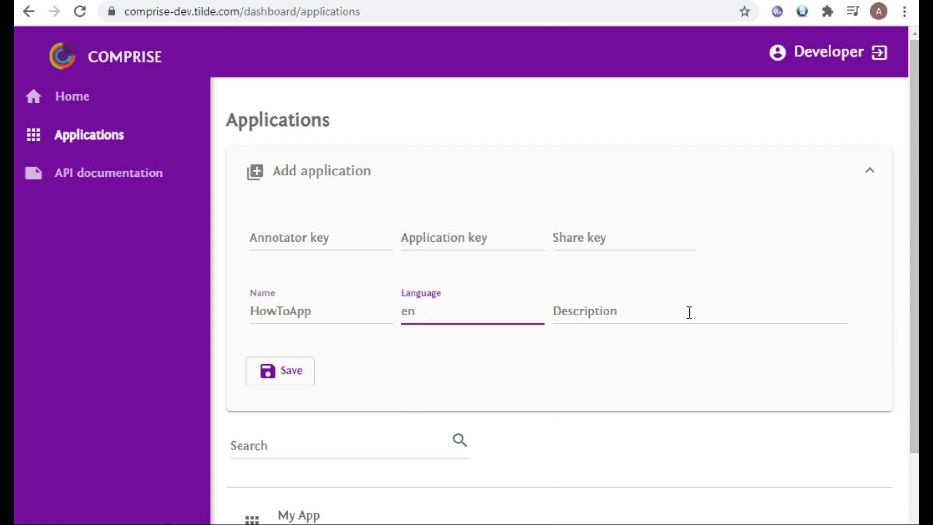
Enter "How to test app" as the application's description and save the application
left_click(689, 312)
type("A")
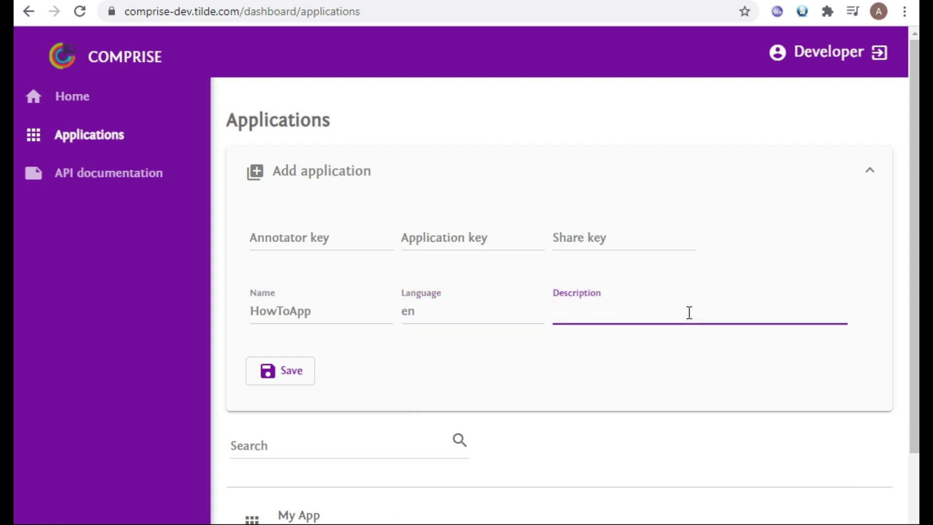
type("How to test app")
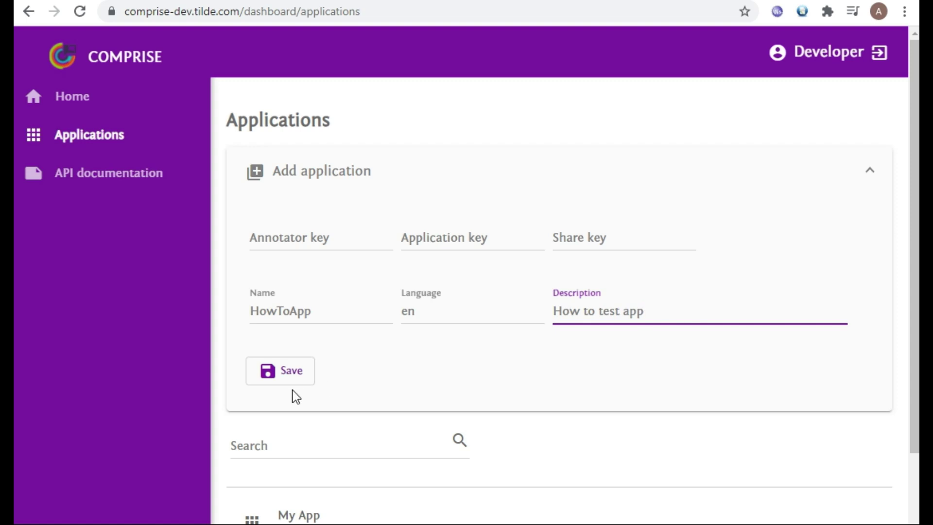
left_click(274, 382)
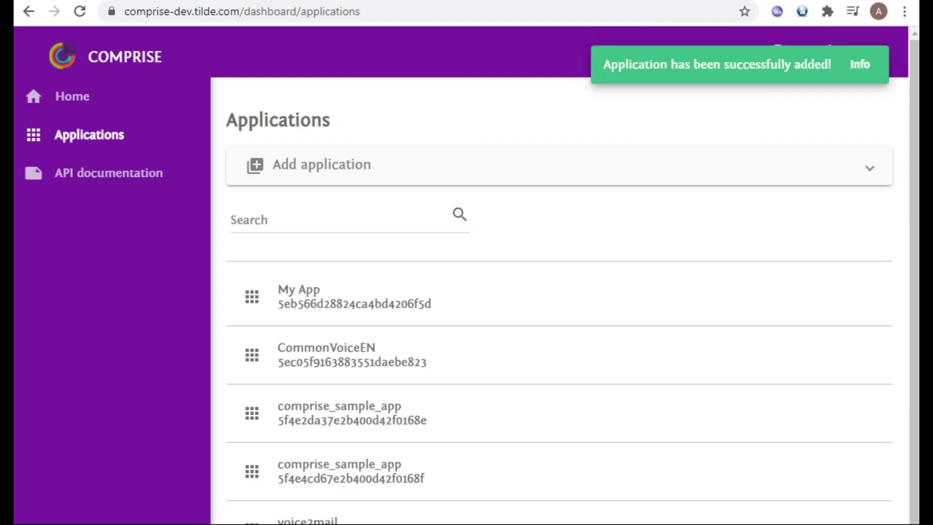
Search the applications for "How", open HowToApp and expand its application details
left_click(353, 217)
type("How")
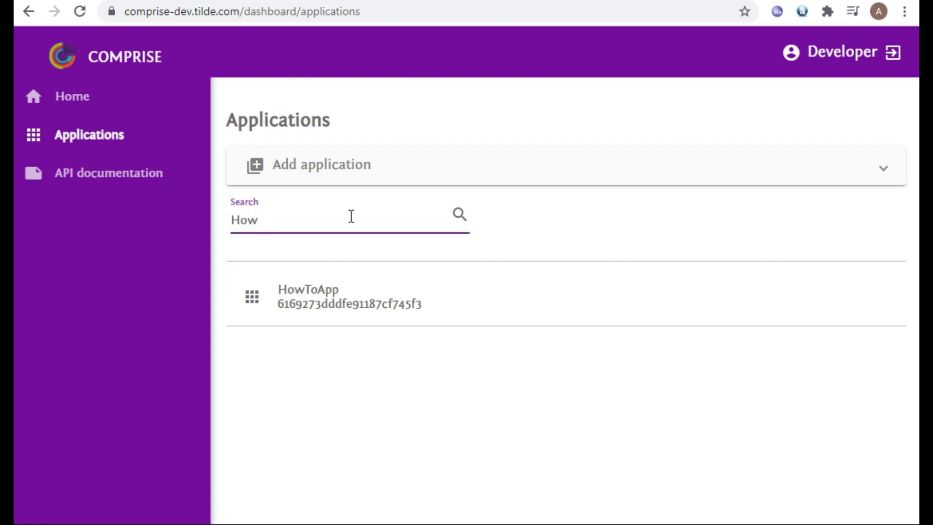
left_click(349, 309)
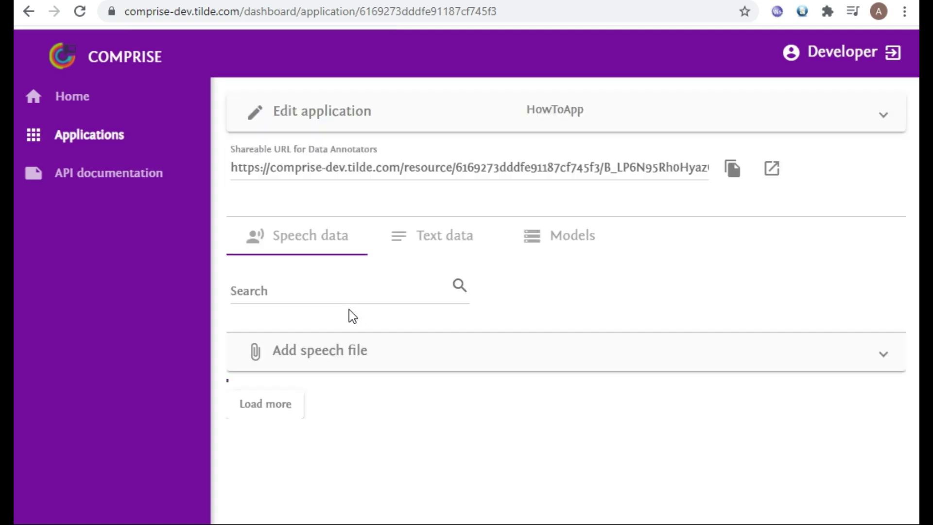
left_click(523, 121)
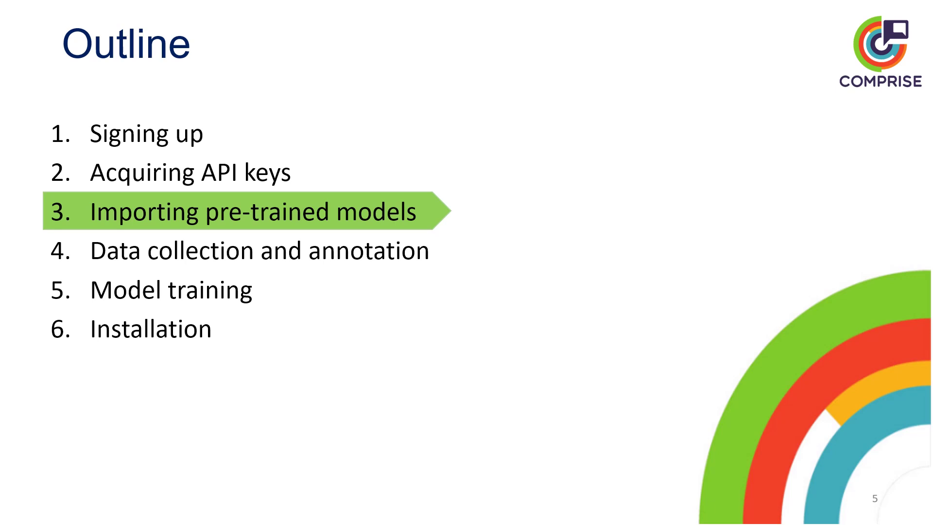
key("Right")
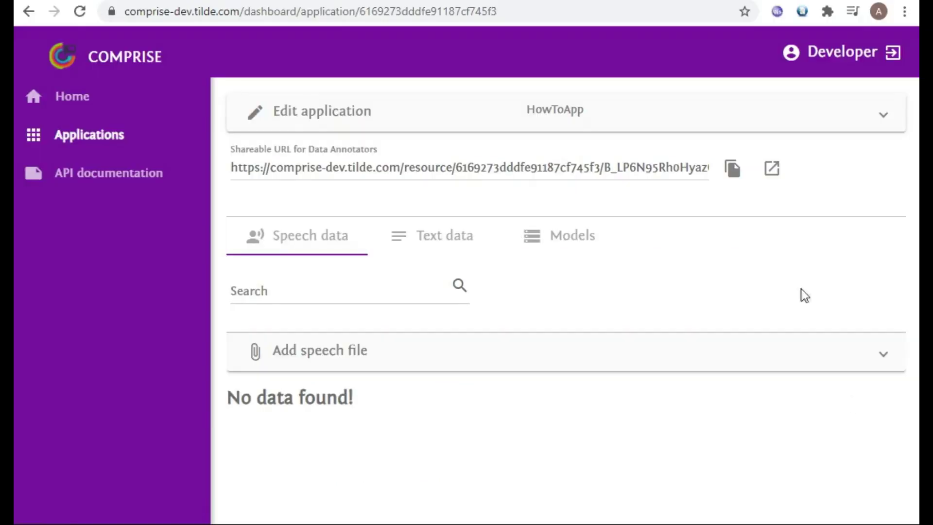
Start a new ASR model for HowToApp and add CommonVoiceEN as training data from another application
left_click(575, 240)
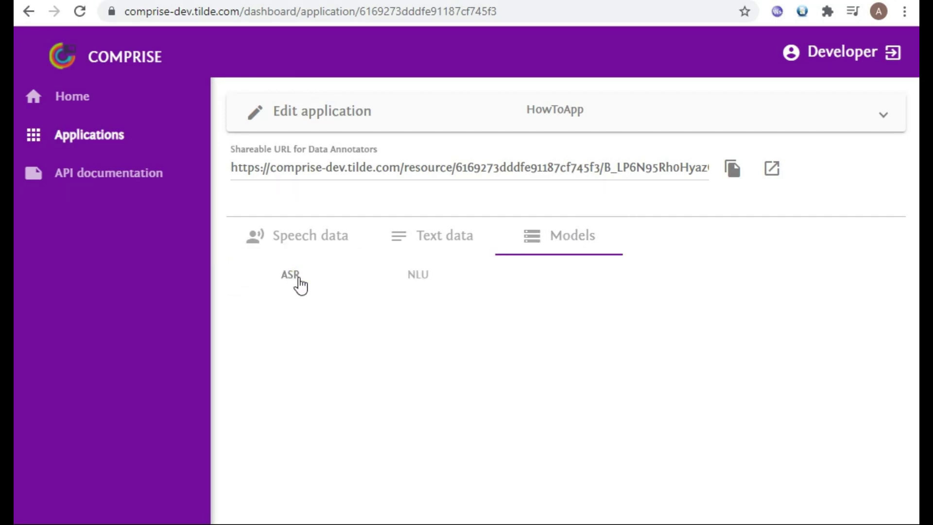
left_click(300, 285)
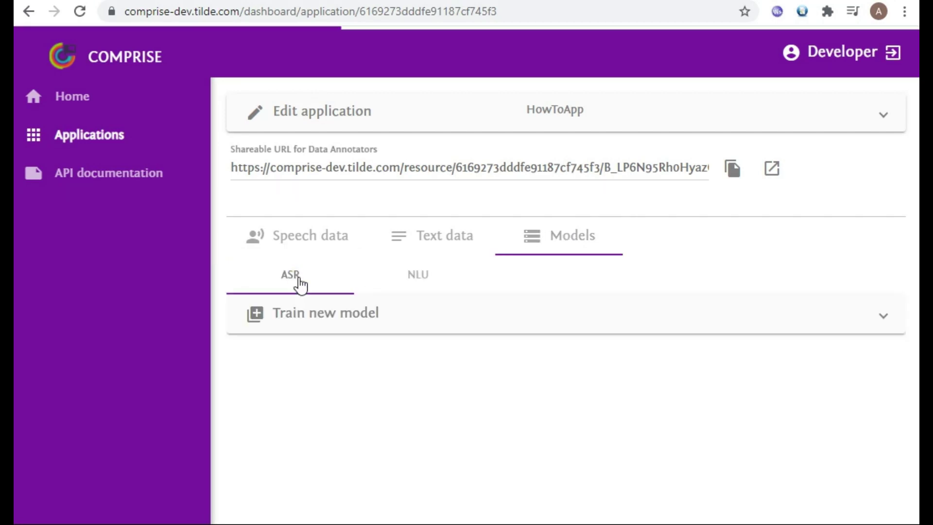
left_click(321, 316)
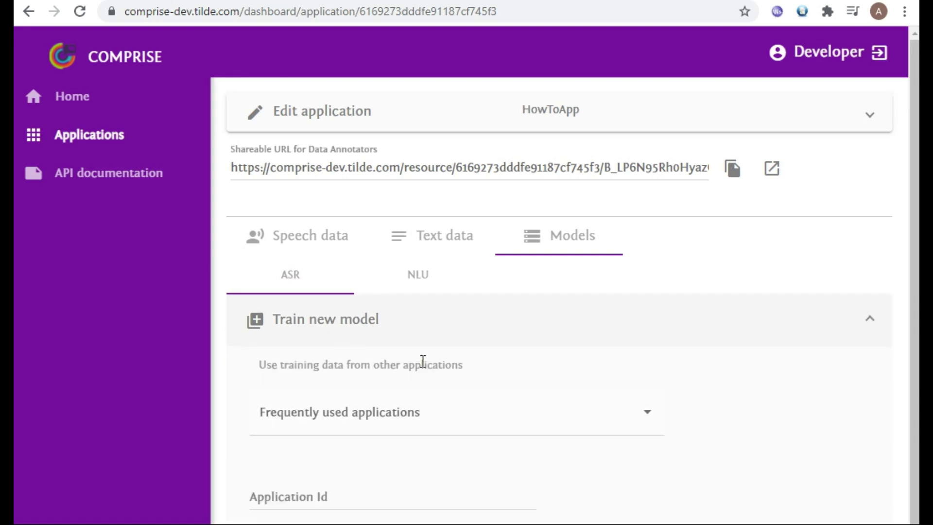
scroll(460, 381, "down", 3)
left_click(478, 264)
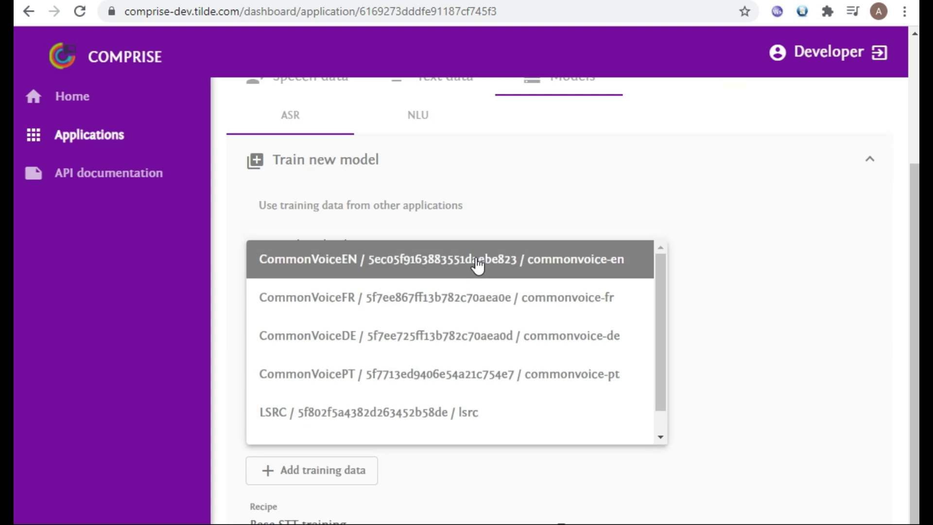
left_click(432, 262)
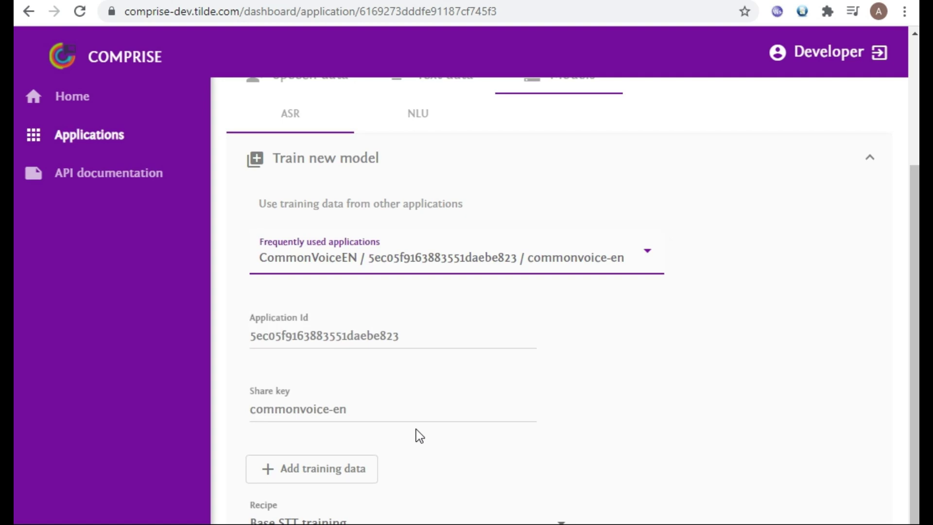
left_click(294, 479)
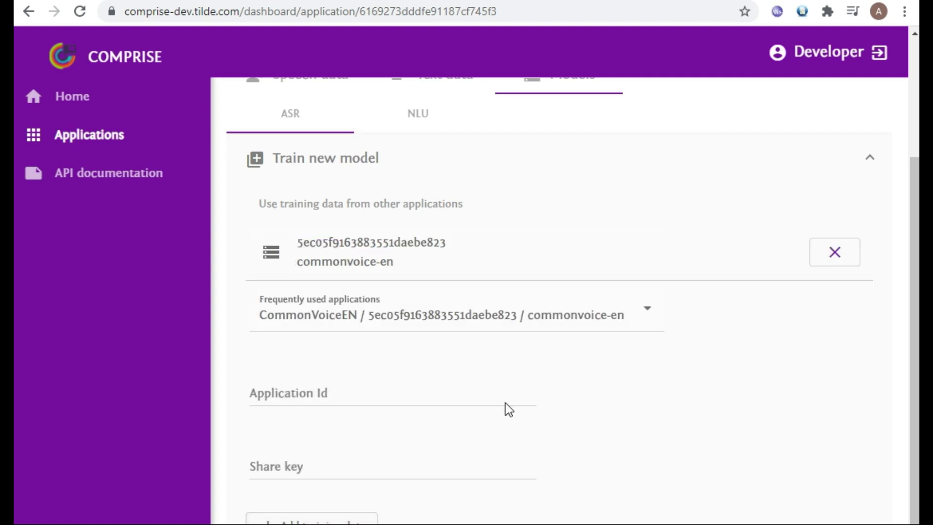
Set the training recipe to Custom with the value "copy" and schedule the training
scroll(617, 382, "down", 1)
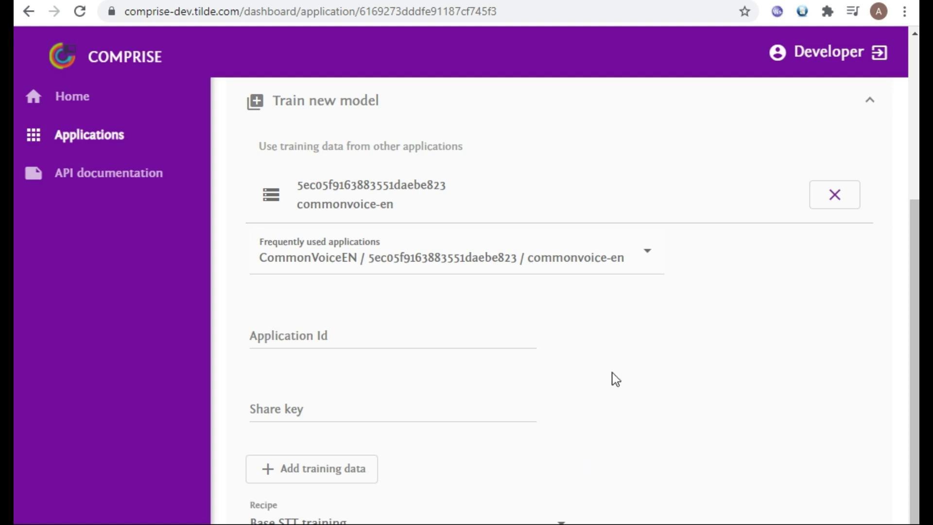
scroll(663, 390, "down", 3)
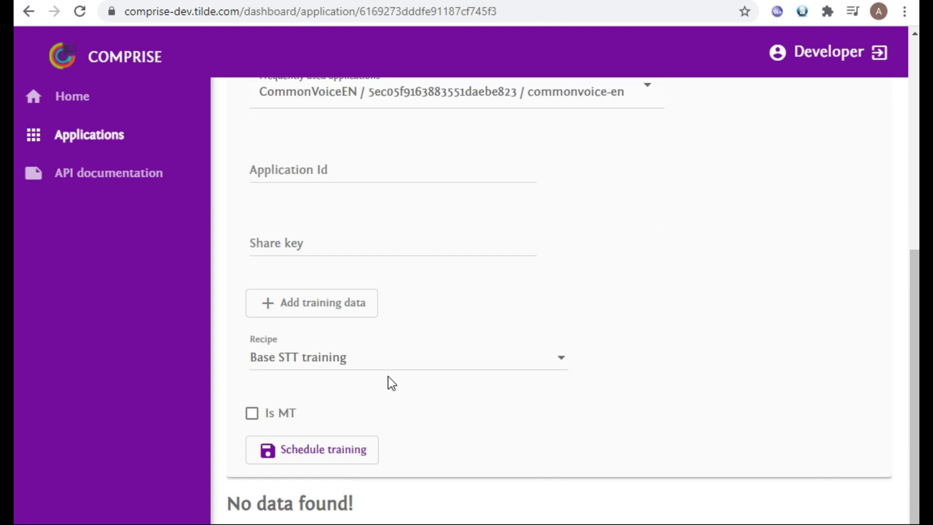
left_click(385, 358)
left_click(277, 430)
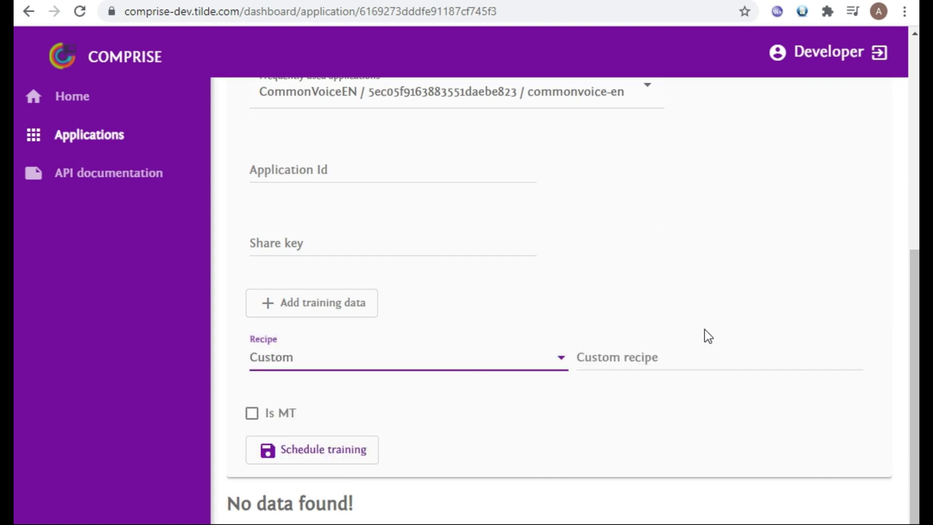
left_click(697, 357)
type("copy")
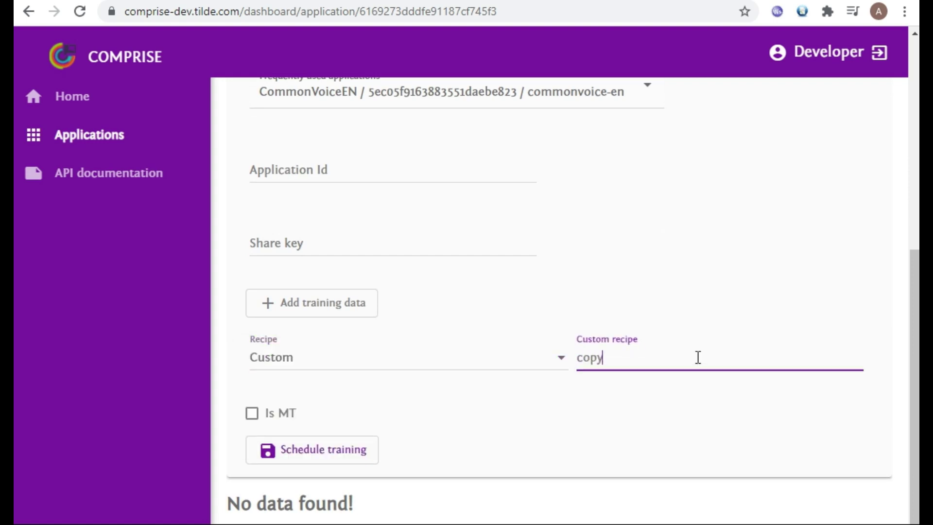
left_click(363, 451)
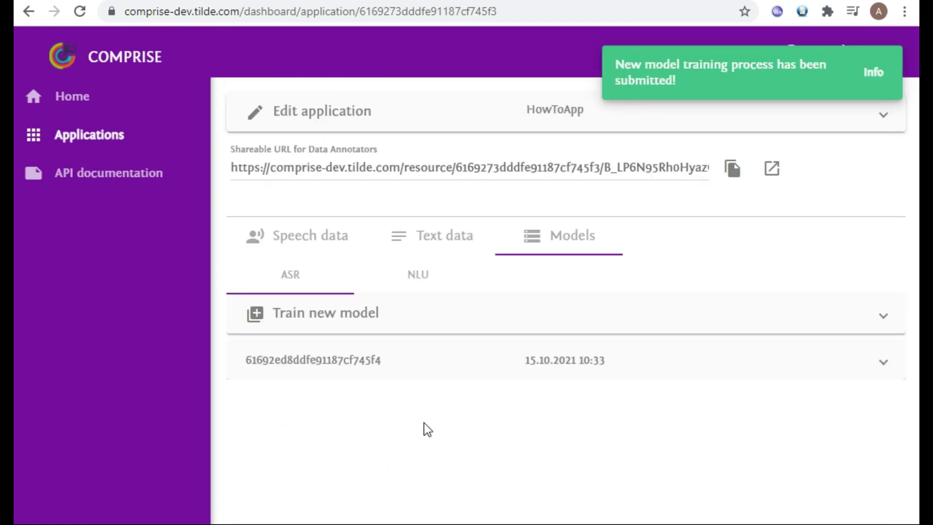
Examine the details of the newly submitted ASR model, including its recipe and type
left_click(484, 369)
scroll(483, 385, "down", 5)
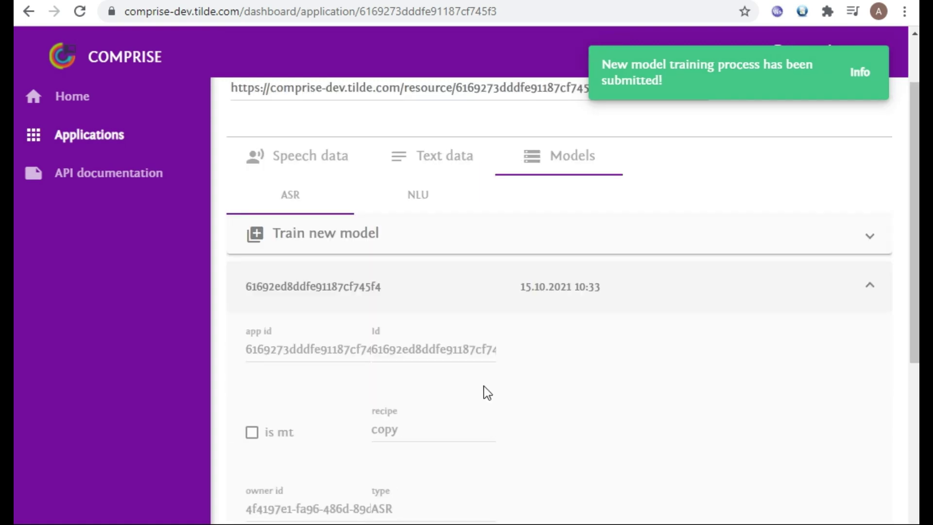
scroll(482, 386, "down", 3)
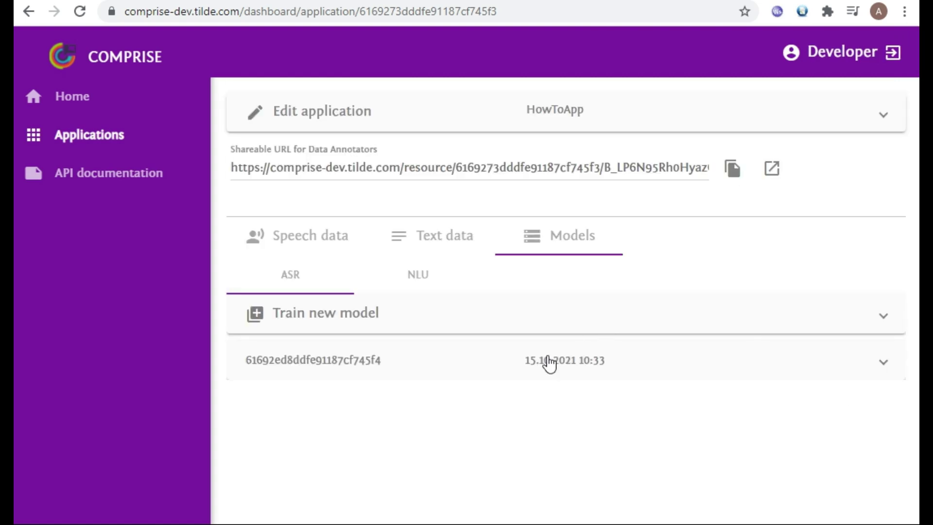
left_click(548, 362)
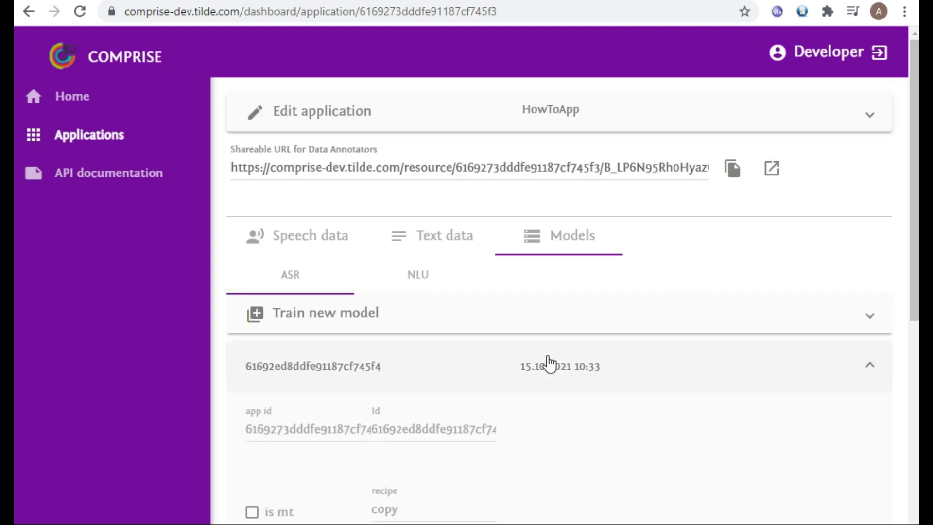
scroll(537, 381, "down", 3)
scroll(534, 381, "down", 3)
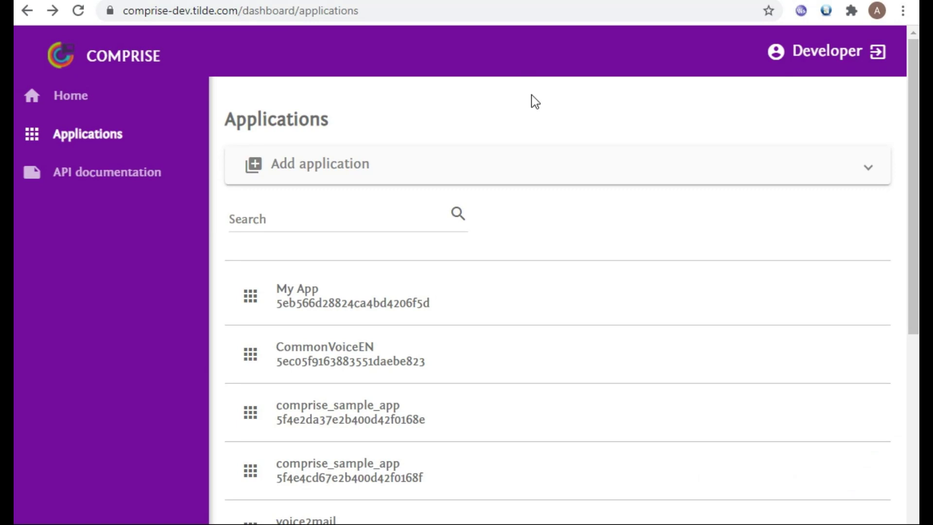
Open the application My App and look through its list of speech recordings
left_click(387, 304)
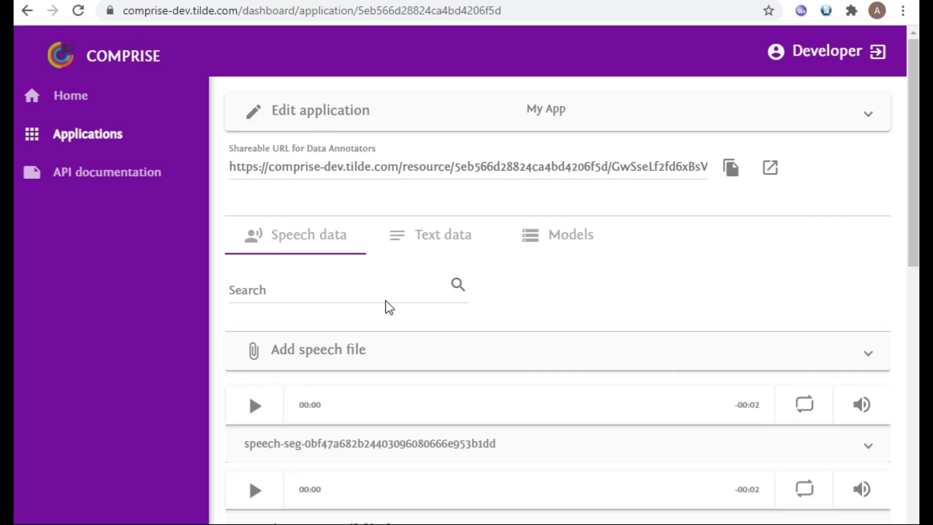
scroll(389, 307, "down", 5)
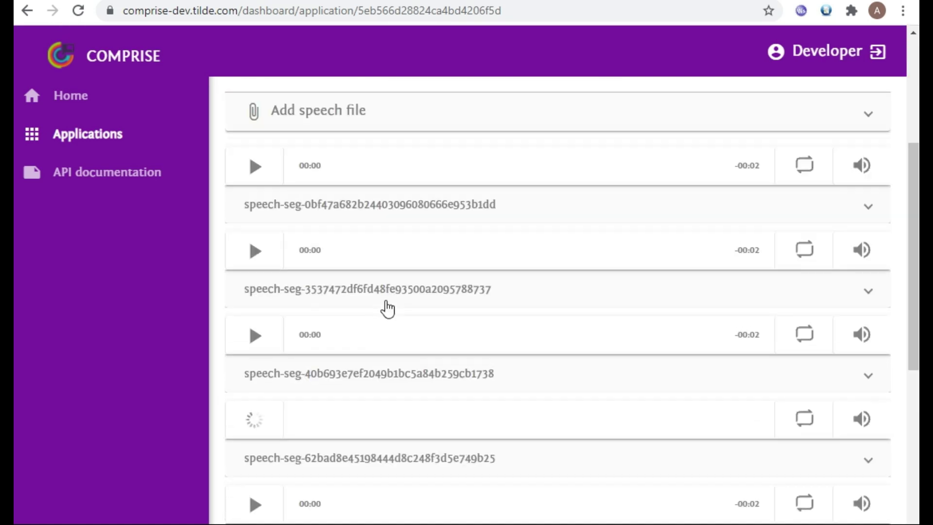
scroll(387, 307, "down", 2)
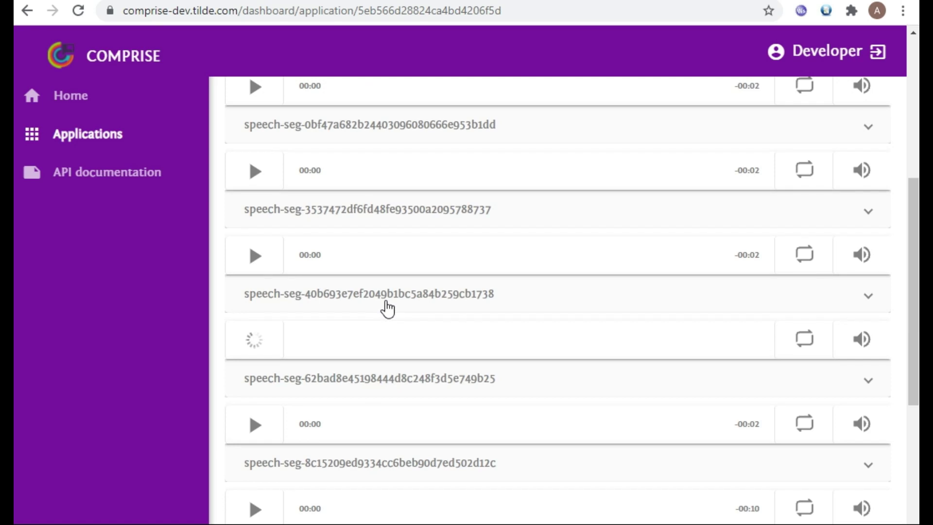
scroll(387, 307, "up", 2)
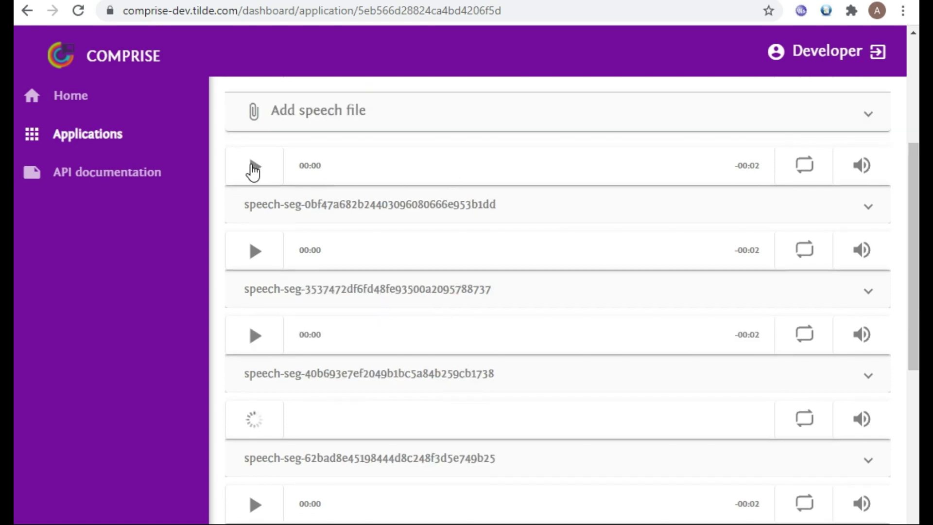
Annotate the first speech recording with "this is a test label" and save the annotation
left_click(326, 210)
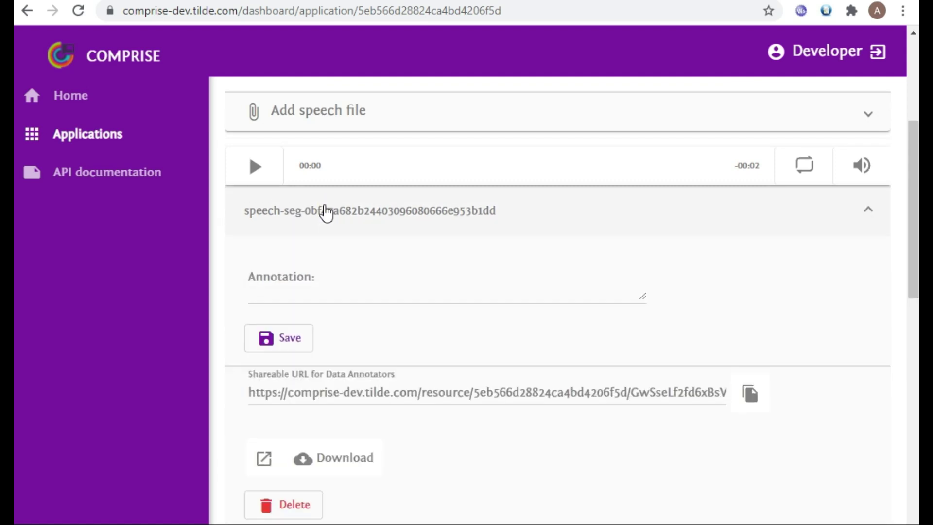
left_click(314, 296)
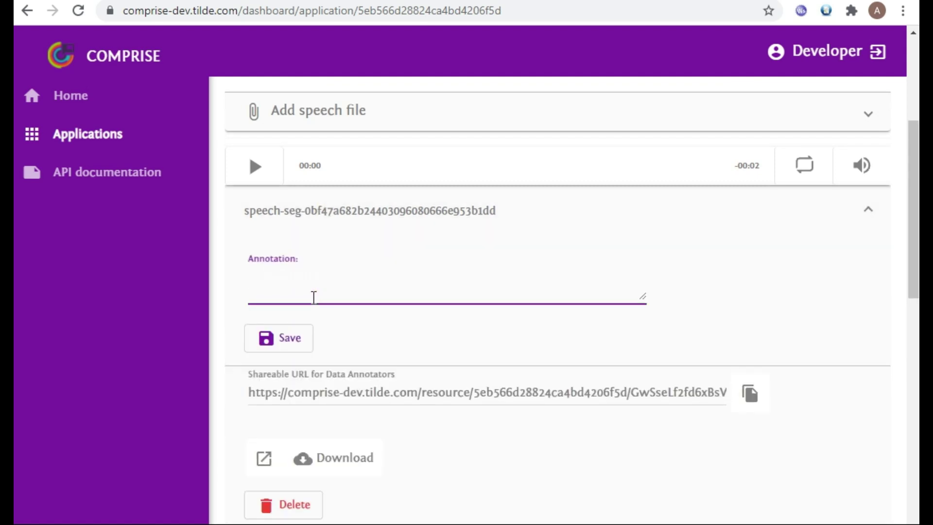
type("this is a test label")
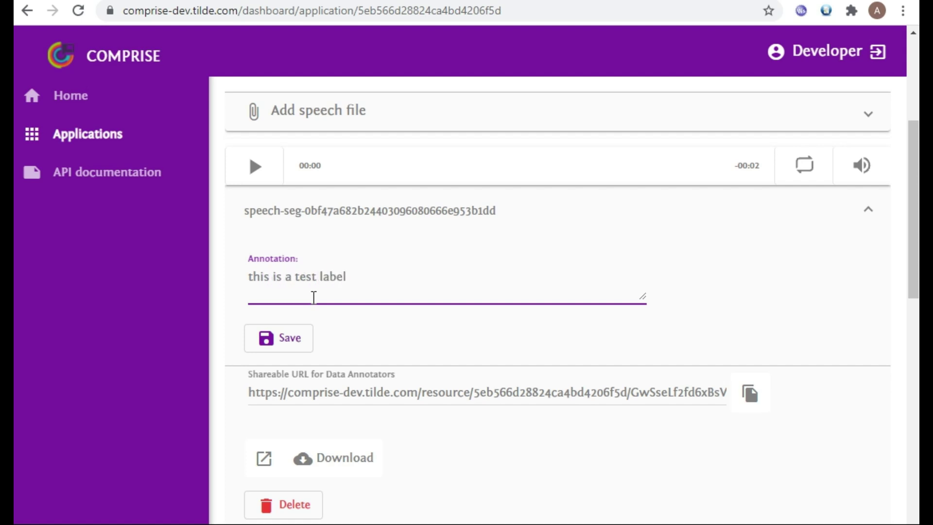
left_click(288, 344)
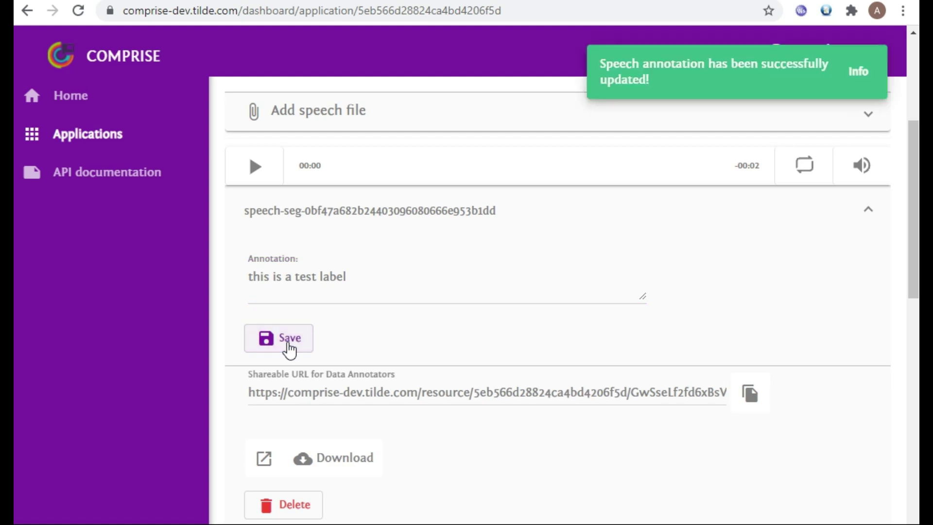
scroll(311, 322, "up", 5)
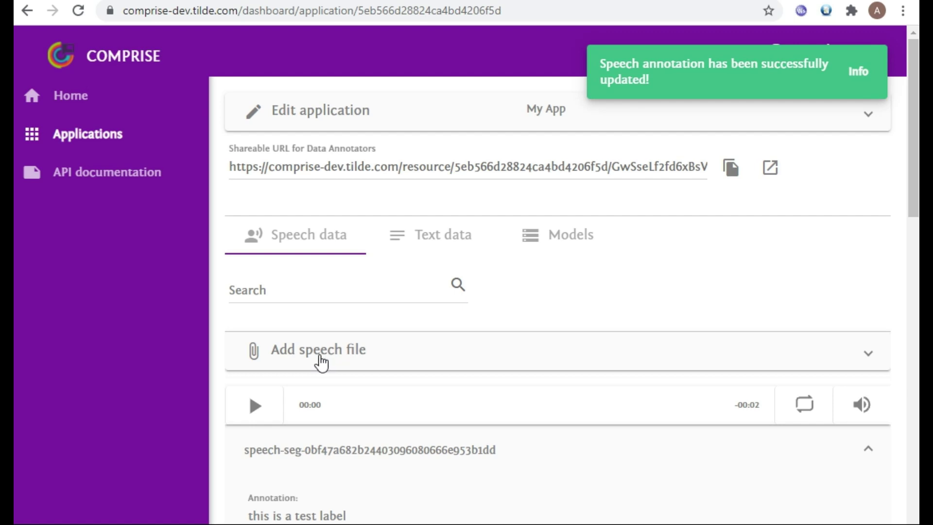
left_click(319, 360)
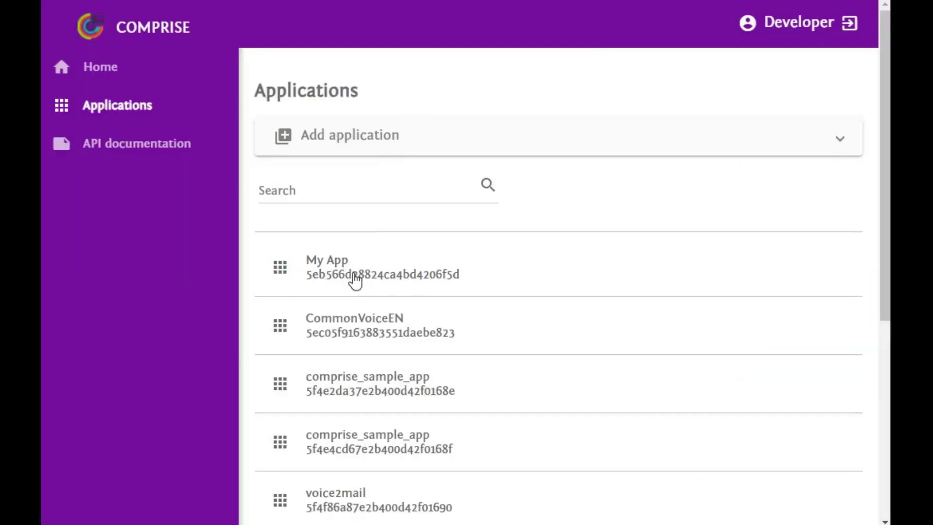
Open the application My App, look over its speech recordings, and show its list of ASR models
left_click(355, 280)
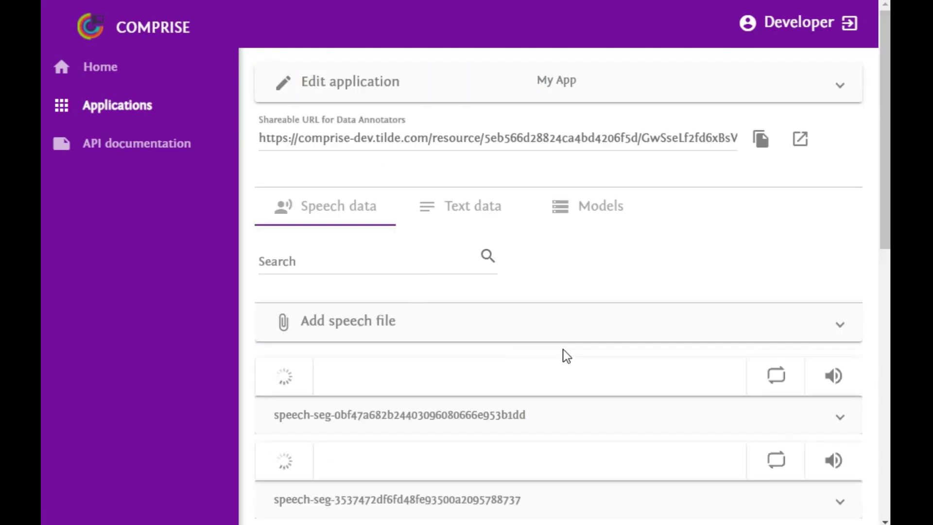
scroll(565, 357, "down", 8)
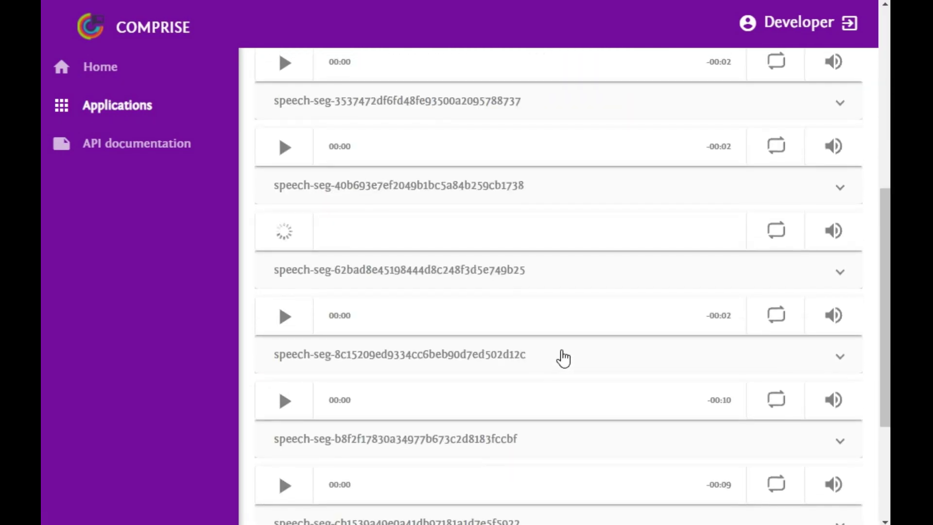
scroll(564, 358, "up", 8)
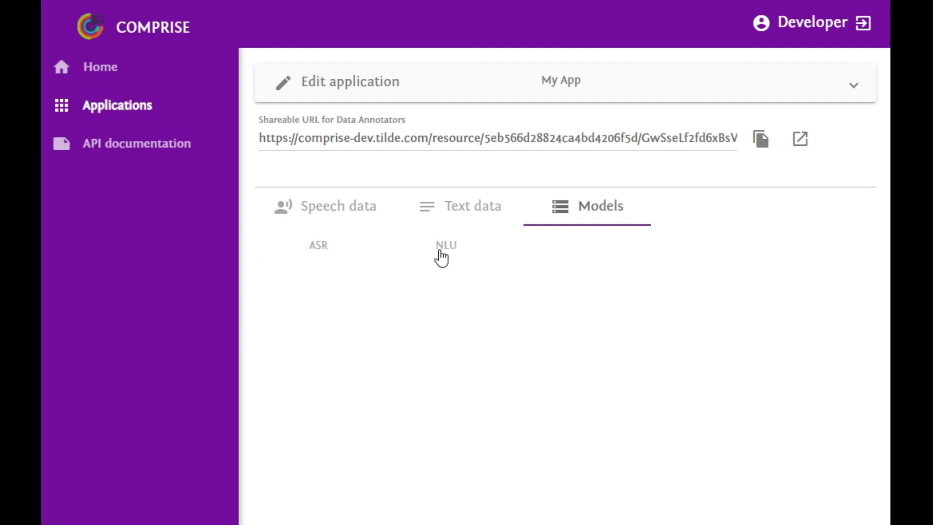
left_click(321, 255)
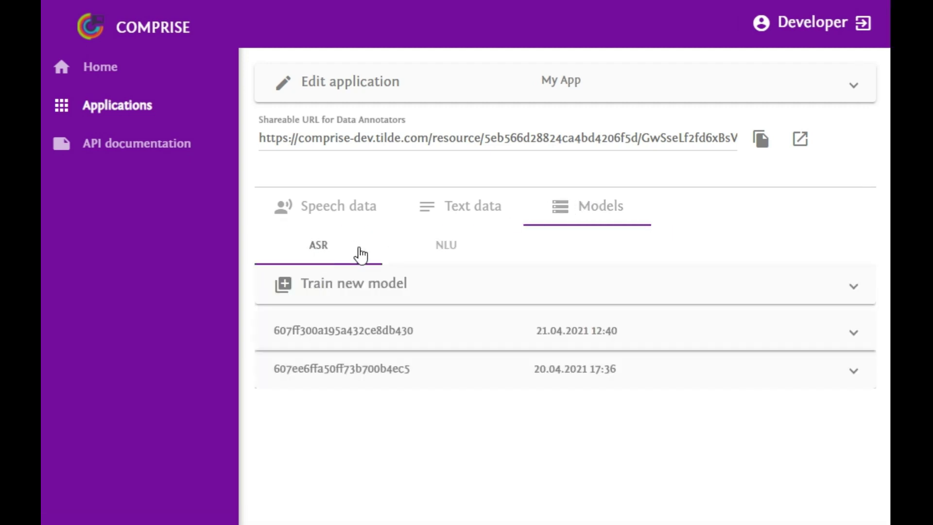
Start training a new ASR model for My App and review the available training recipes
left_click(562, 328)
left_click(575, 259)
scroll(575, 258, "down", 5)
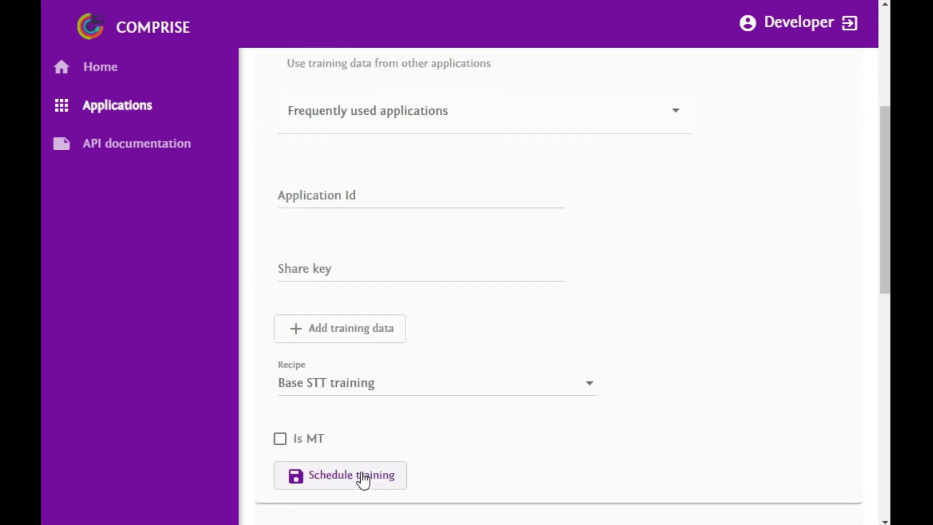
left_click(547, 395)
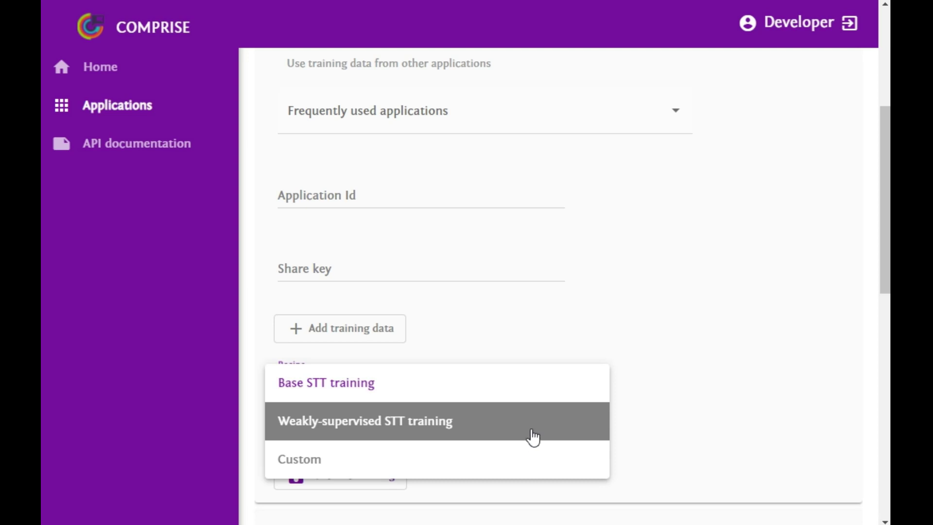
left_click(679, 262)
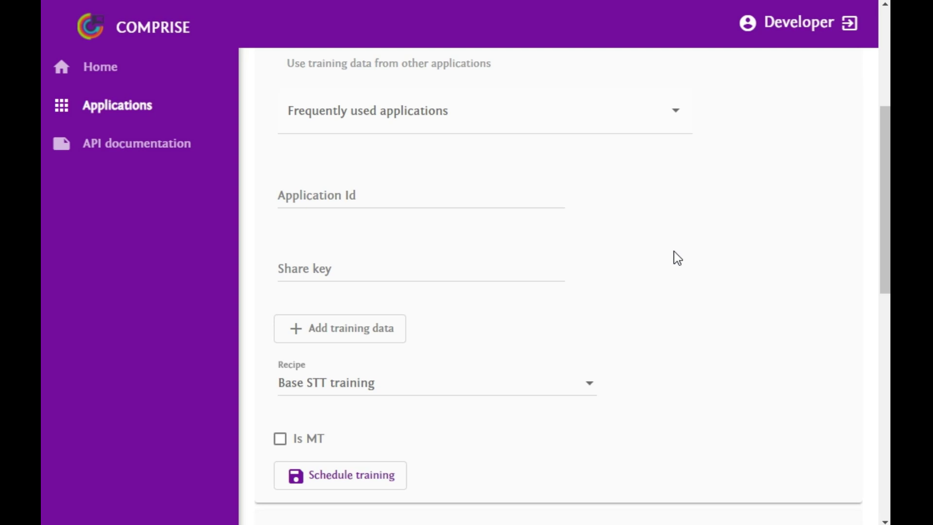
Review the frequently used applications offered as extra training data and schedule the ASR model training
left_click(661, 125)
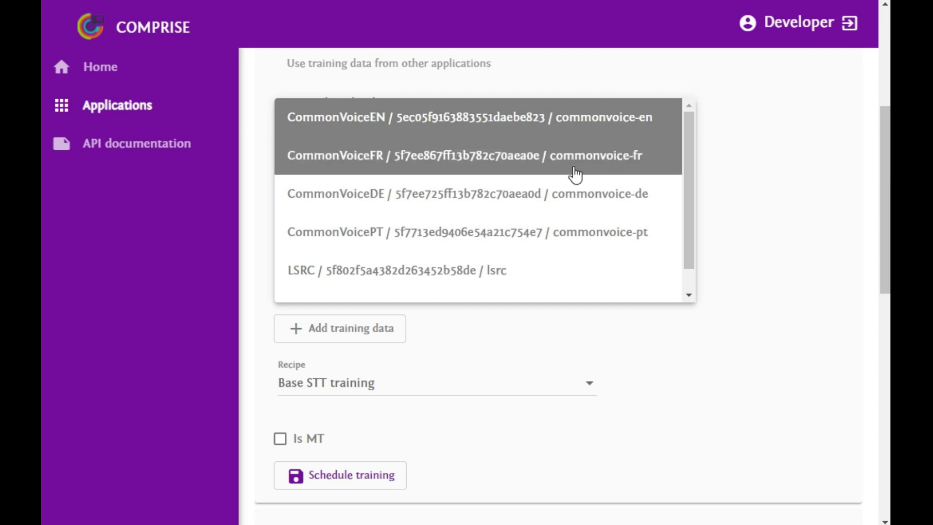
scroll(588, 215, "down", 1)
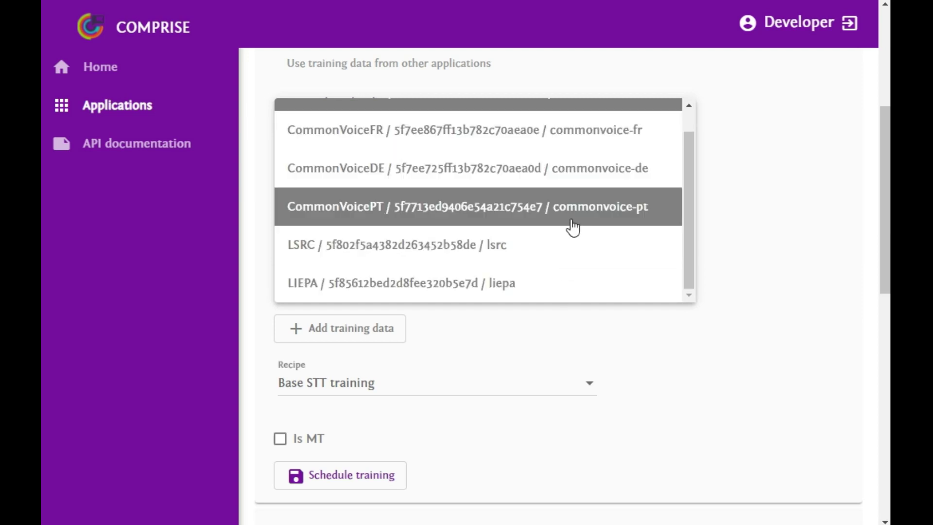
scroll(593, 174, "up", 1)
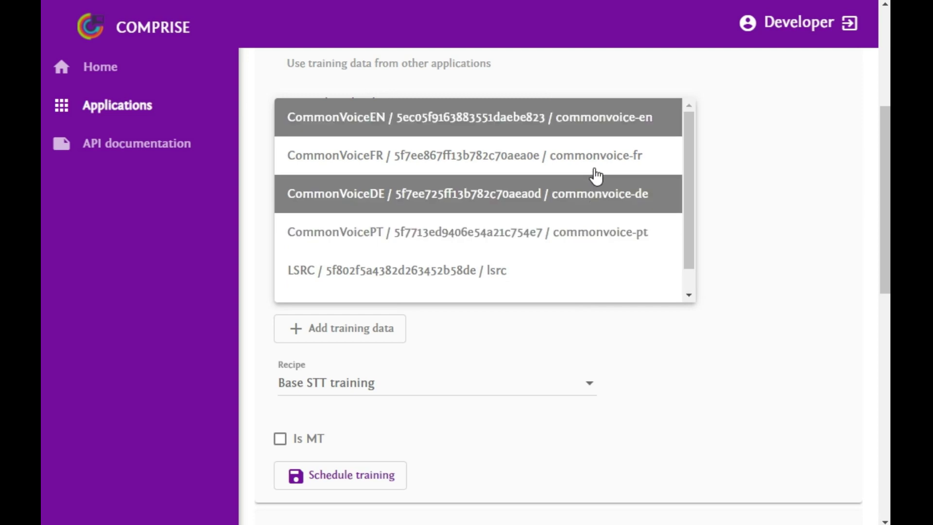
left_click(769, 122)
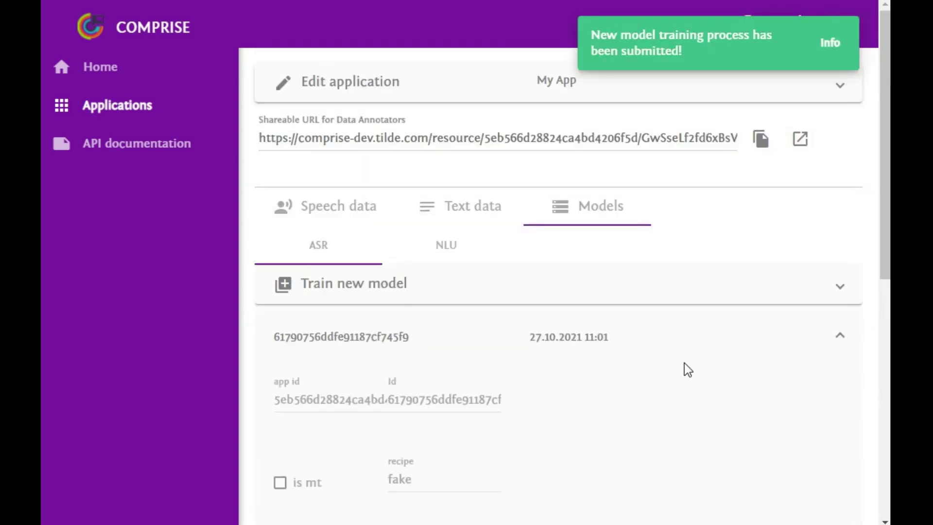
Check the newly submitted ASR model's details and training status, and download the trained model
scroll(684, 362, "down", 6)
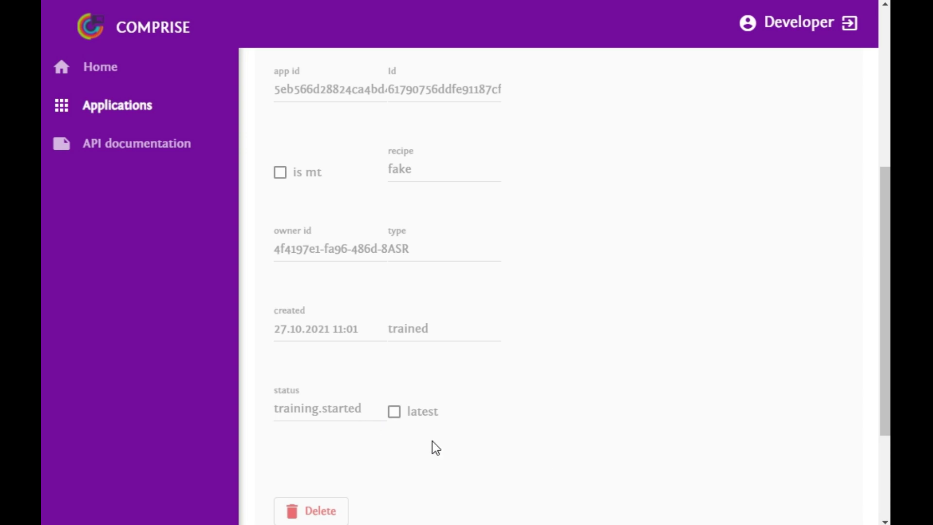
scroll(640, 483, "up", 2)
scroll(773, 410, "down", 2)
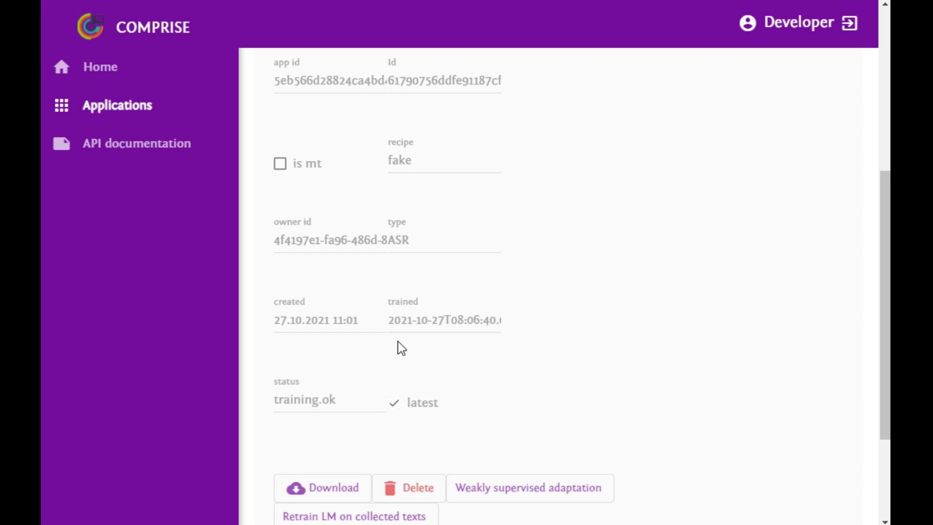
scroll(575, 351, "down", 2)
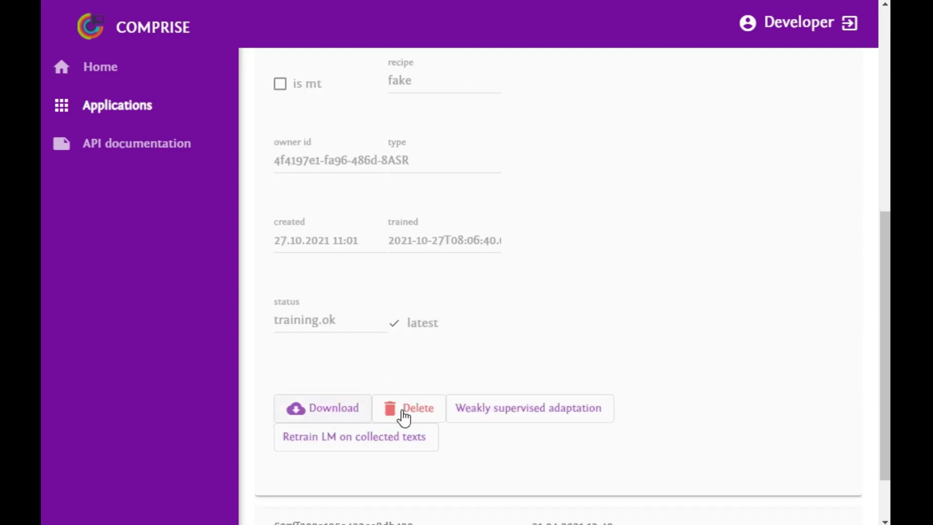
left_click(328, 411)
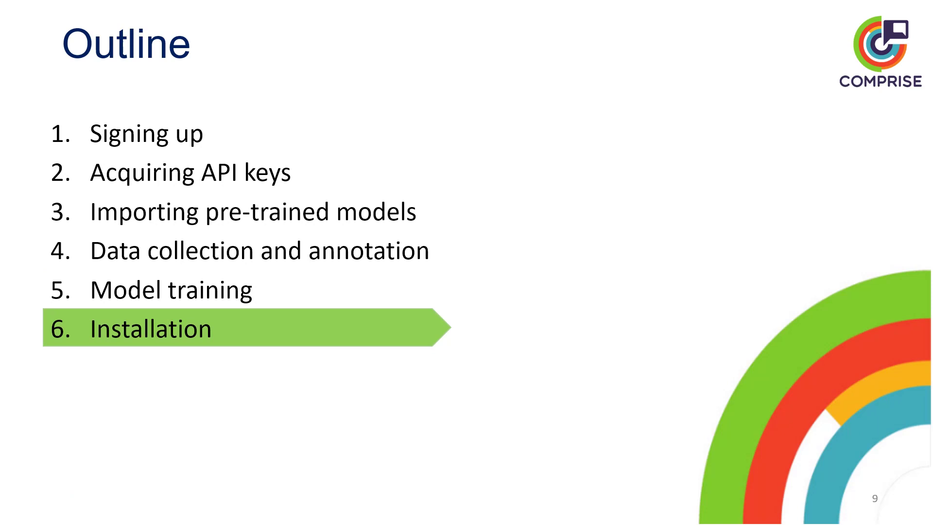
key("Right")
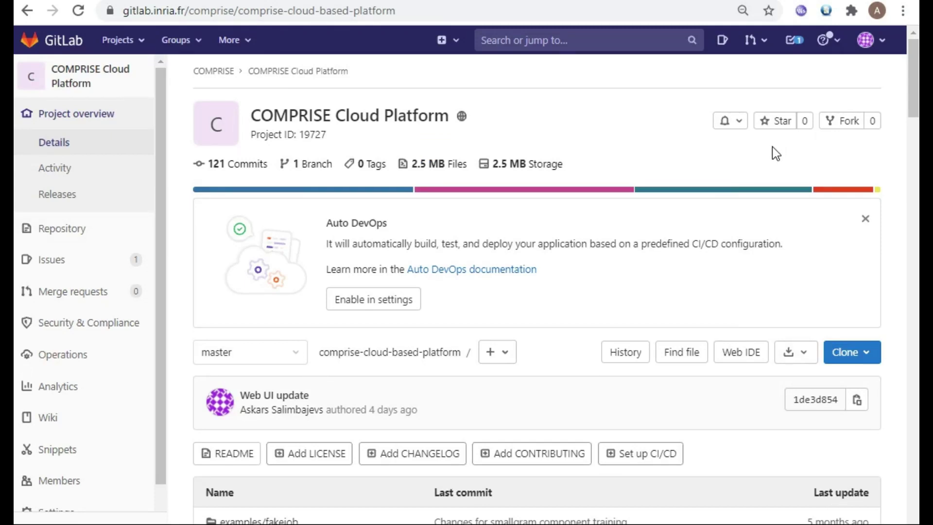
Read the README of the COMPRISE Cloud Platform repository on GitLab, covering prerequisites, Docker images, and localhost and Kubernetes deployment
scroll(671, 228, "down", 15)
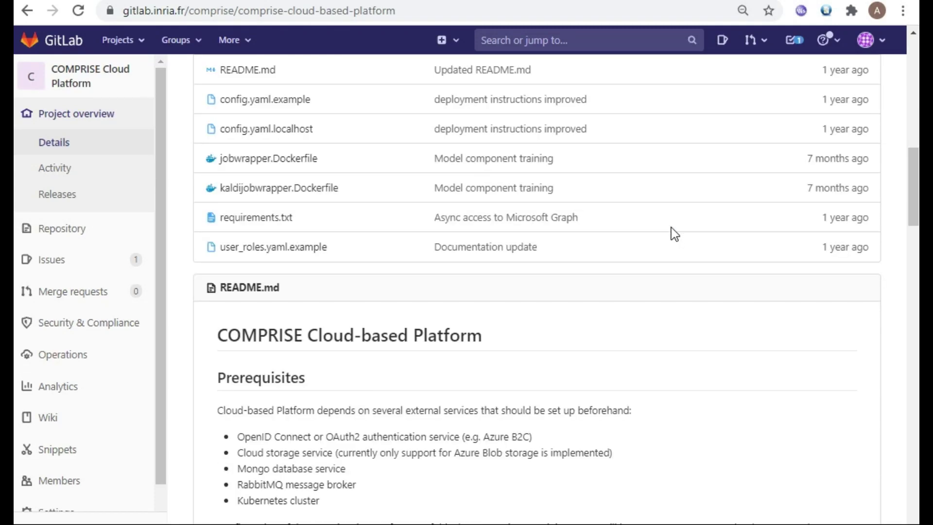
scroll(671, 228, "down", 13)
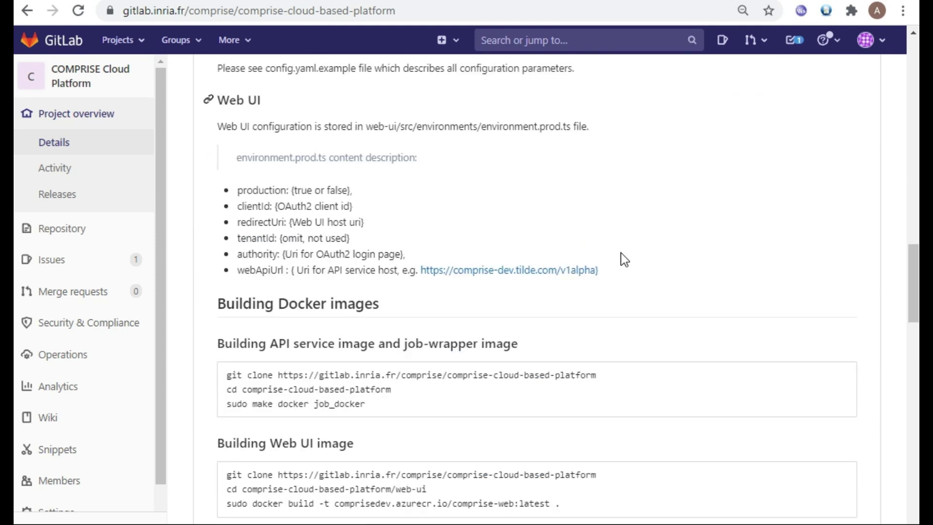
scroll(624, 260, "down", 2)
scroll(624, 260, "down", 8)
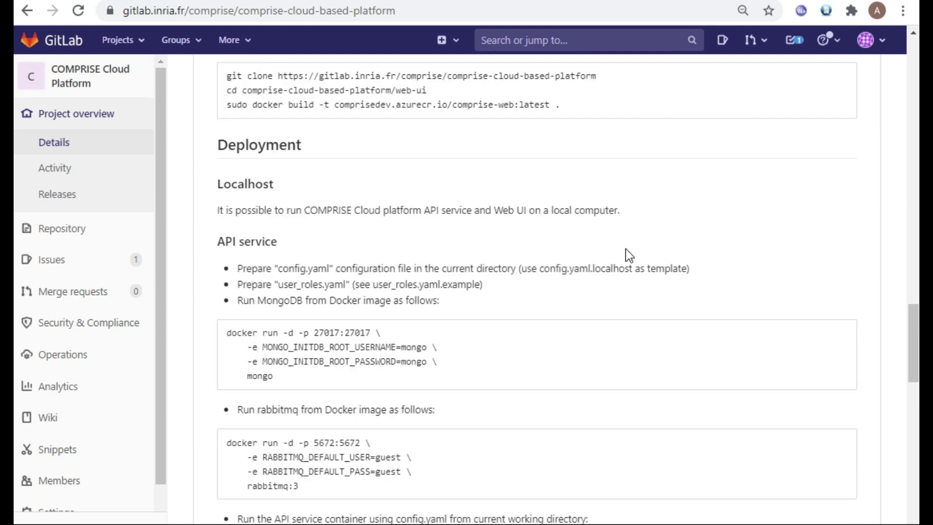
scroll(625, 254, "down", 4)
scroll(625, 248, "down", 11)
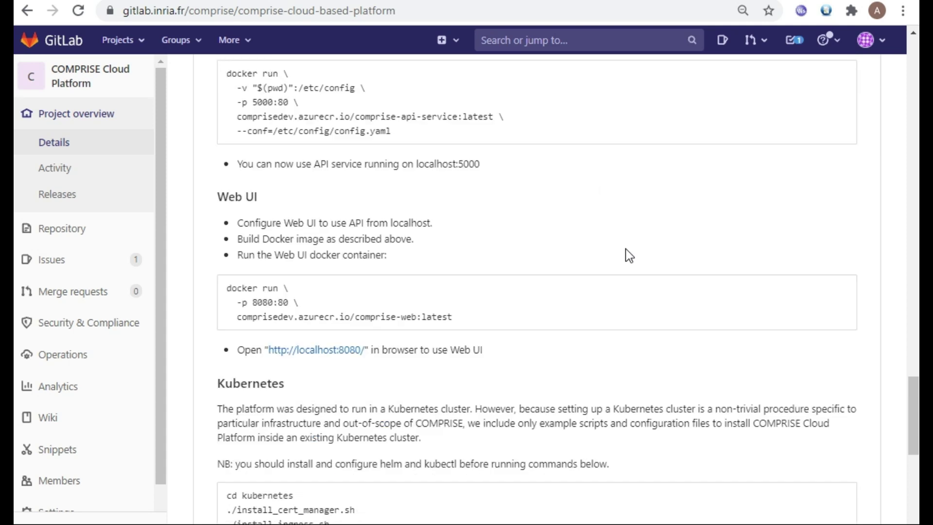
scroll(628, 252, "down", 4)
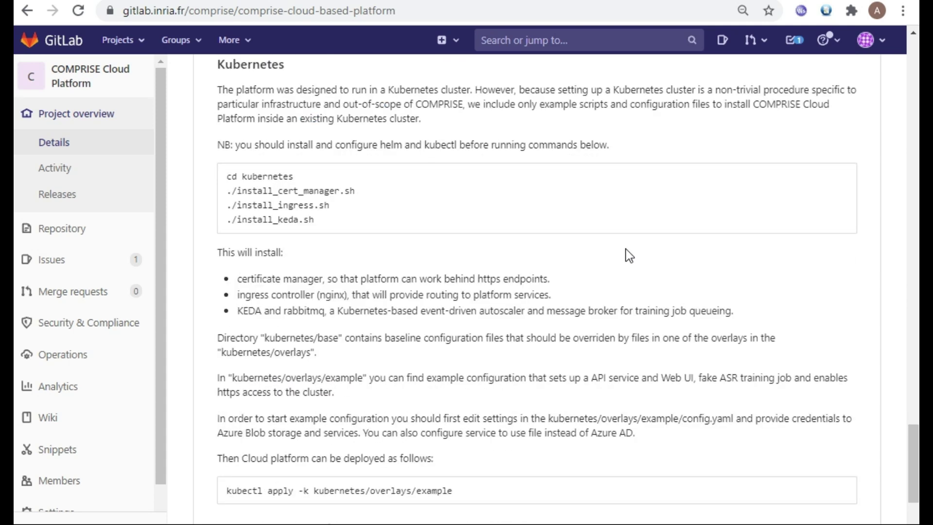
scroll(629, 255, "down", 2)
scroll(626, 252, "up", 20)
scroll(627, 253, "up", 13)
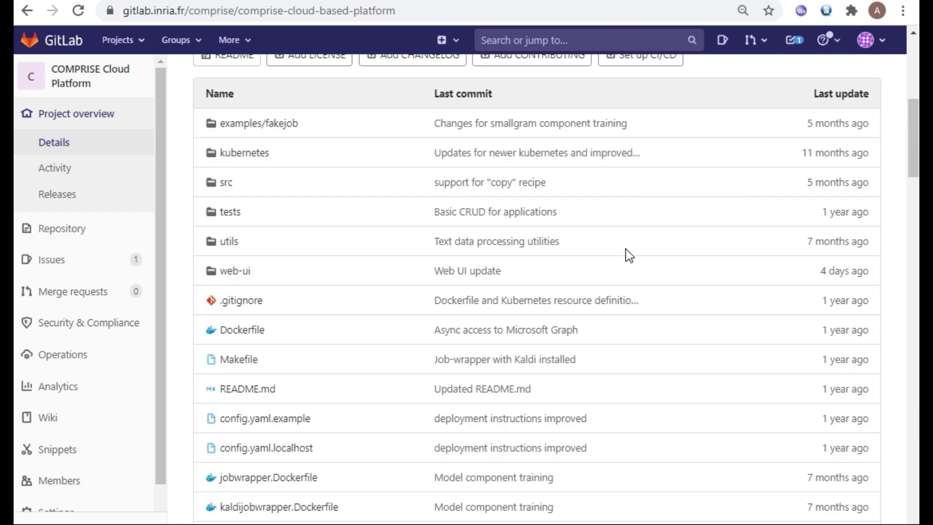
Open the file web-deployment.yaml in the repository's kubernetes/overlays/example folder
left_click(266, 155)
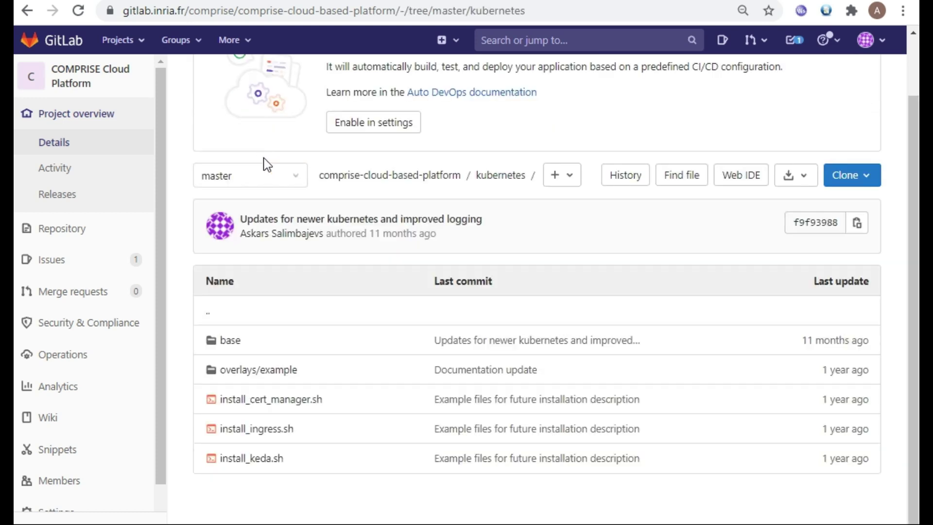
left_click(241, 370)
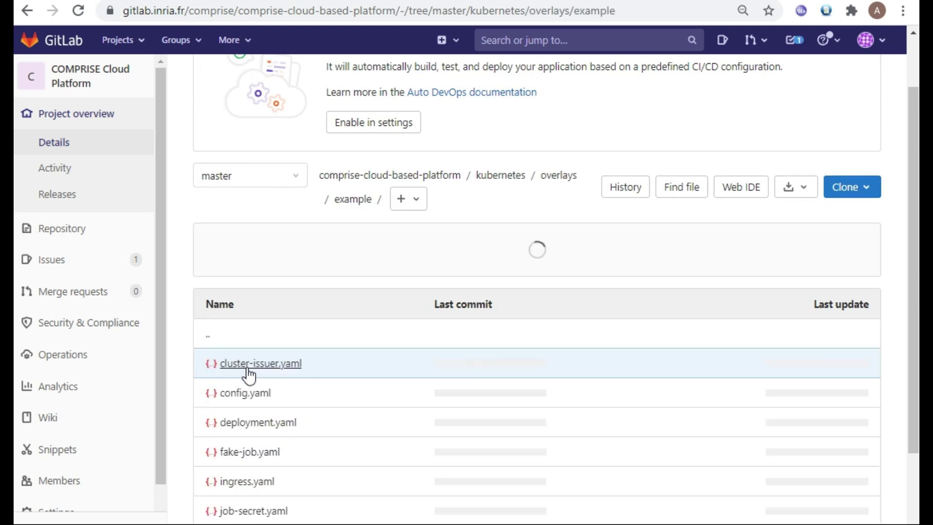
scroll(291, 370, "down", 2)
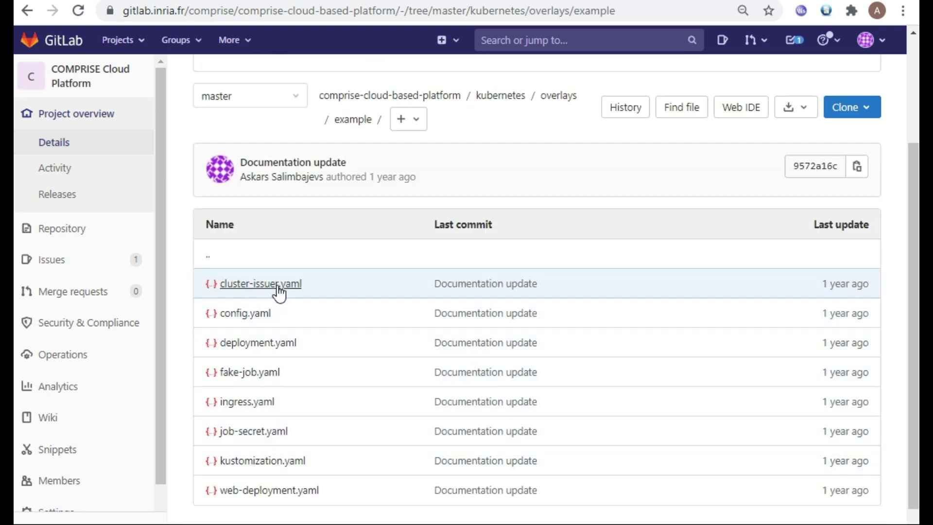
left_click(287, 491)
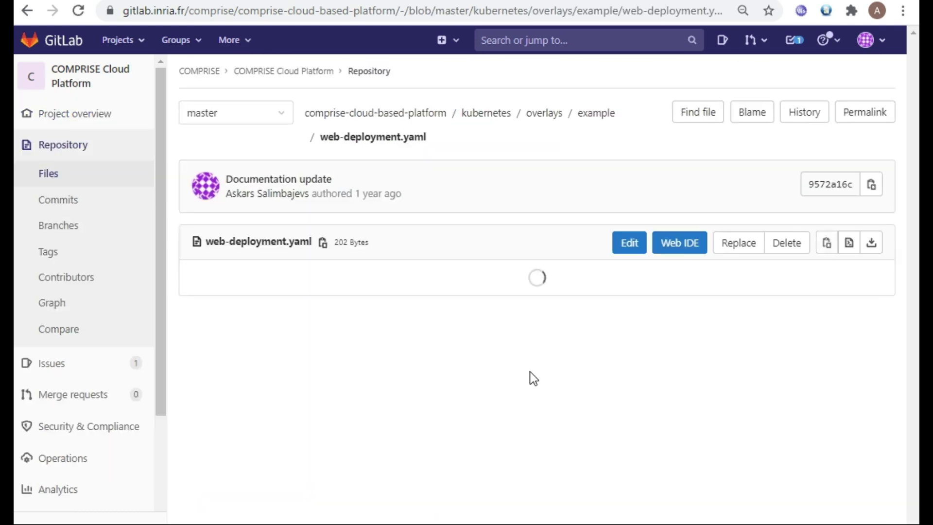